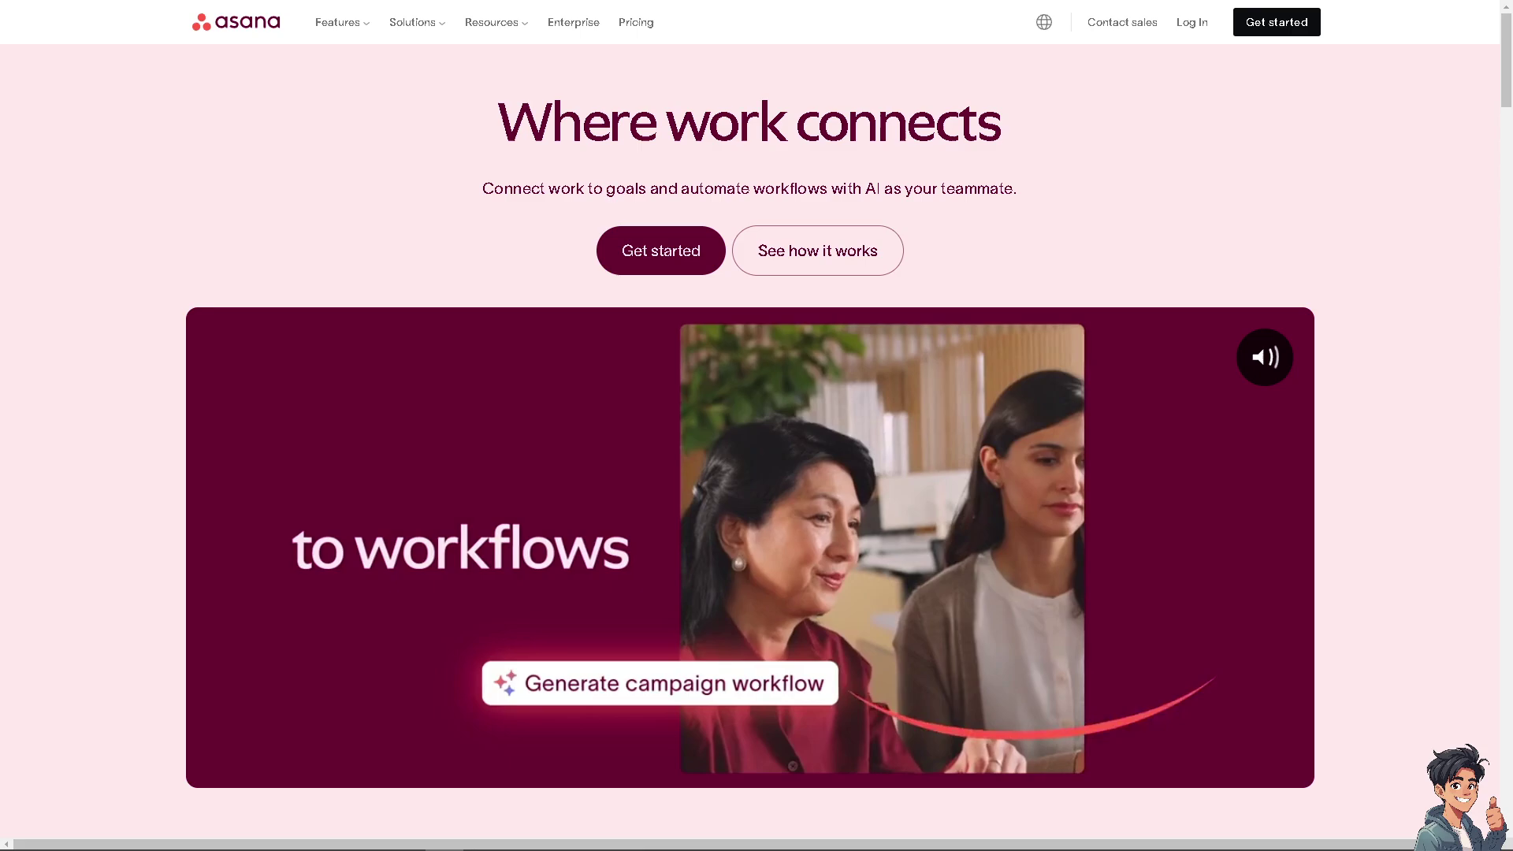
scroll(756, 473, down, 10)
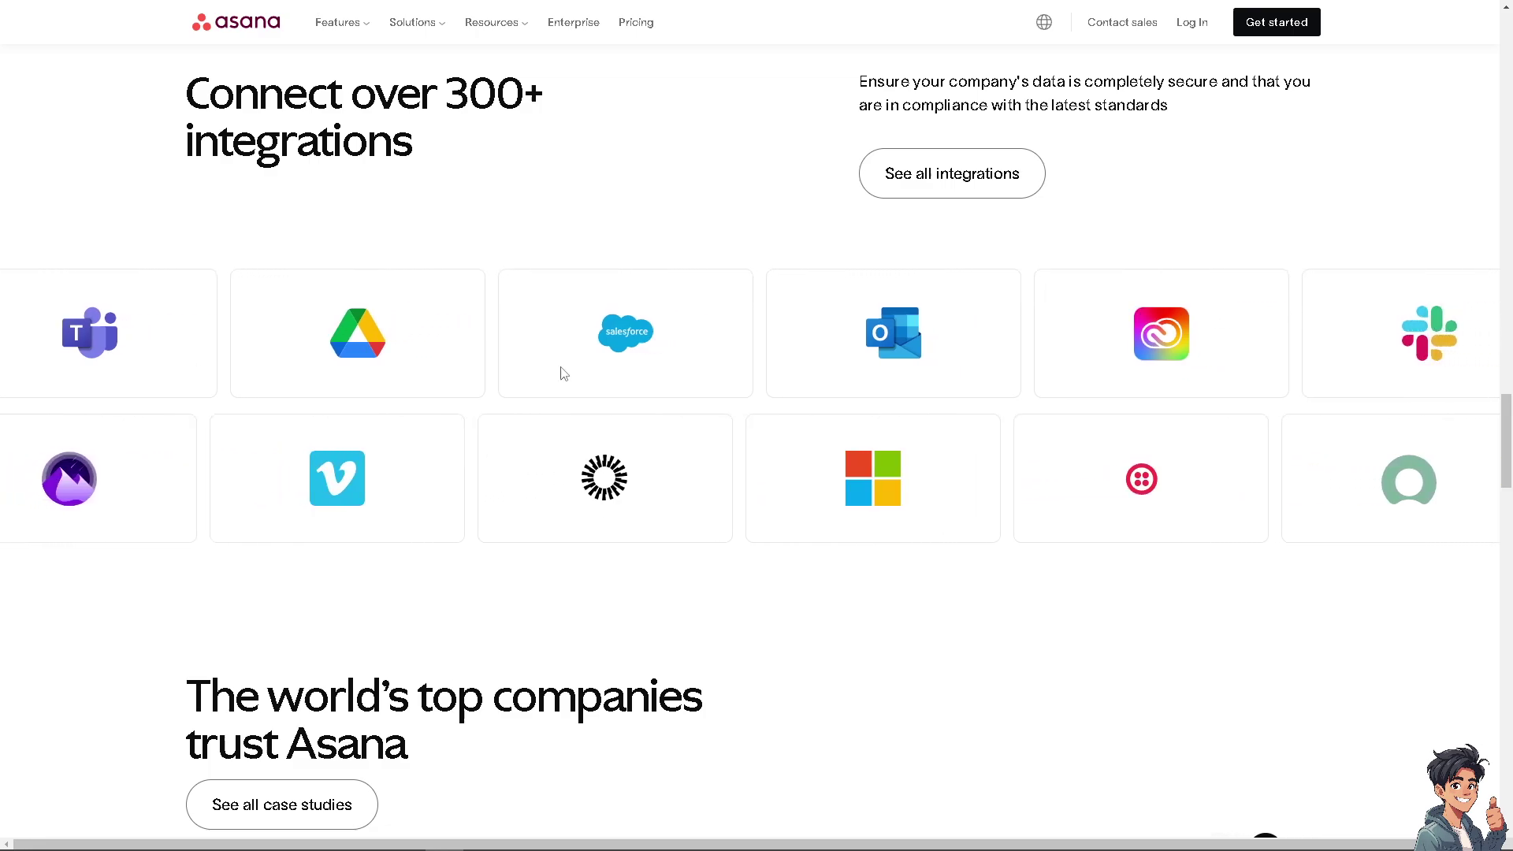
Go to the Asana sign-up page from the homepage
click(1278, 21)
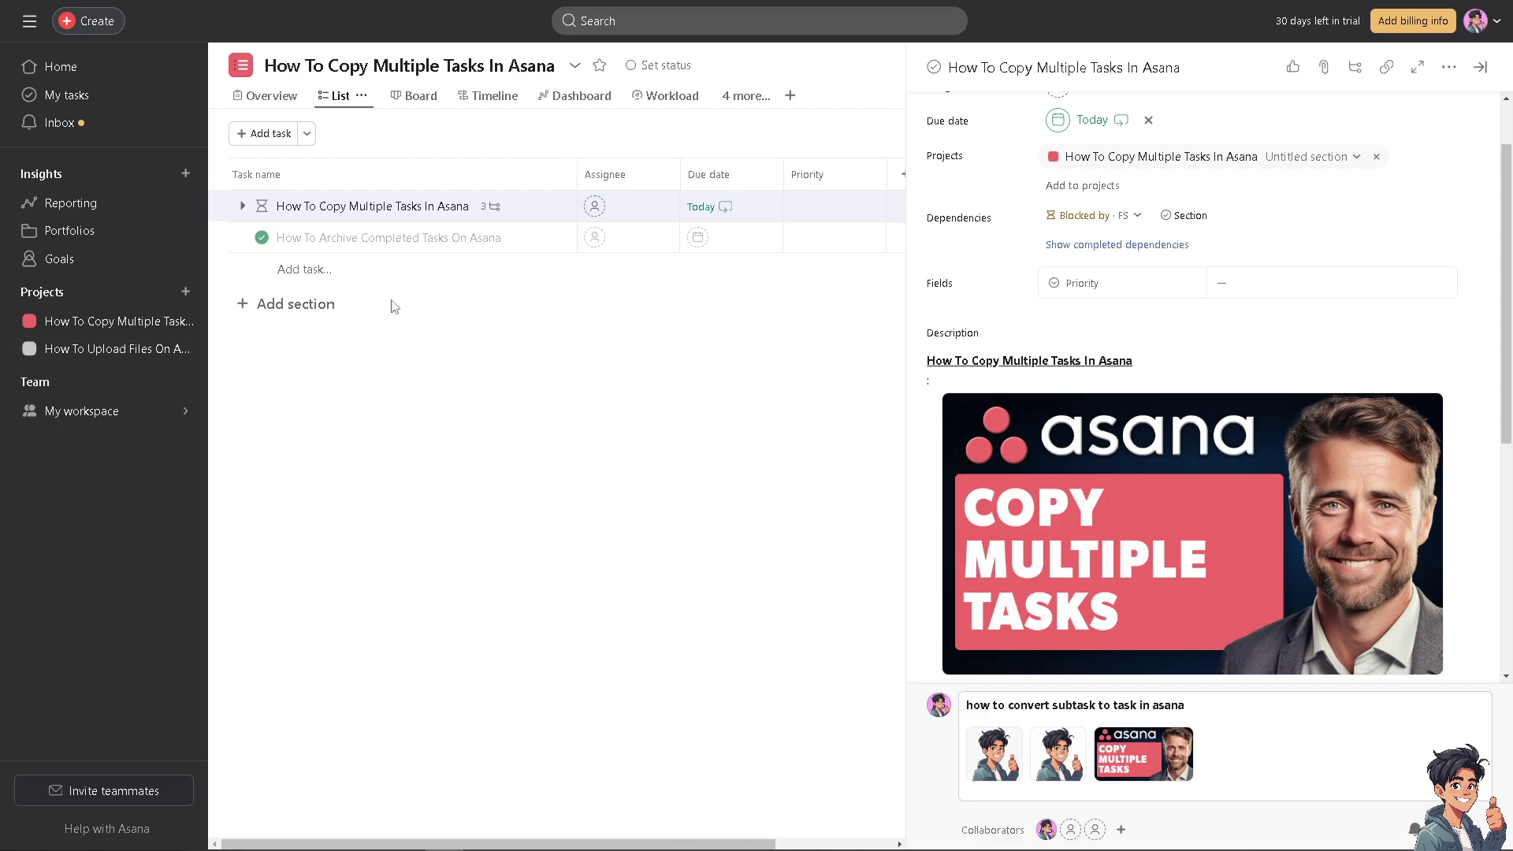
Add three new tasks named Andy, Guide and Youtube Tutorials below the original two
click(299, 271)
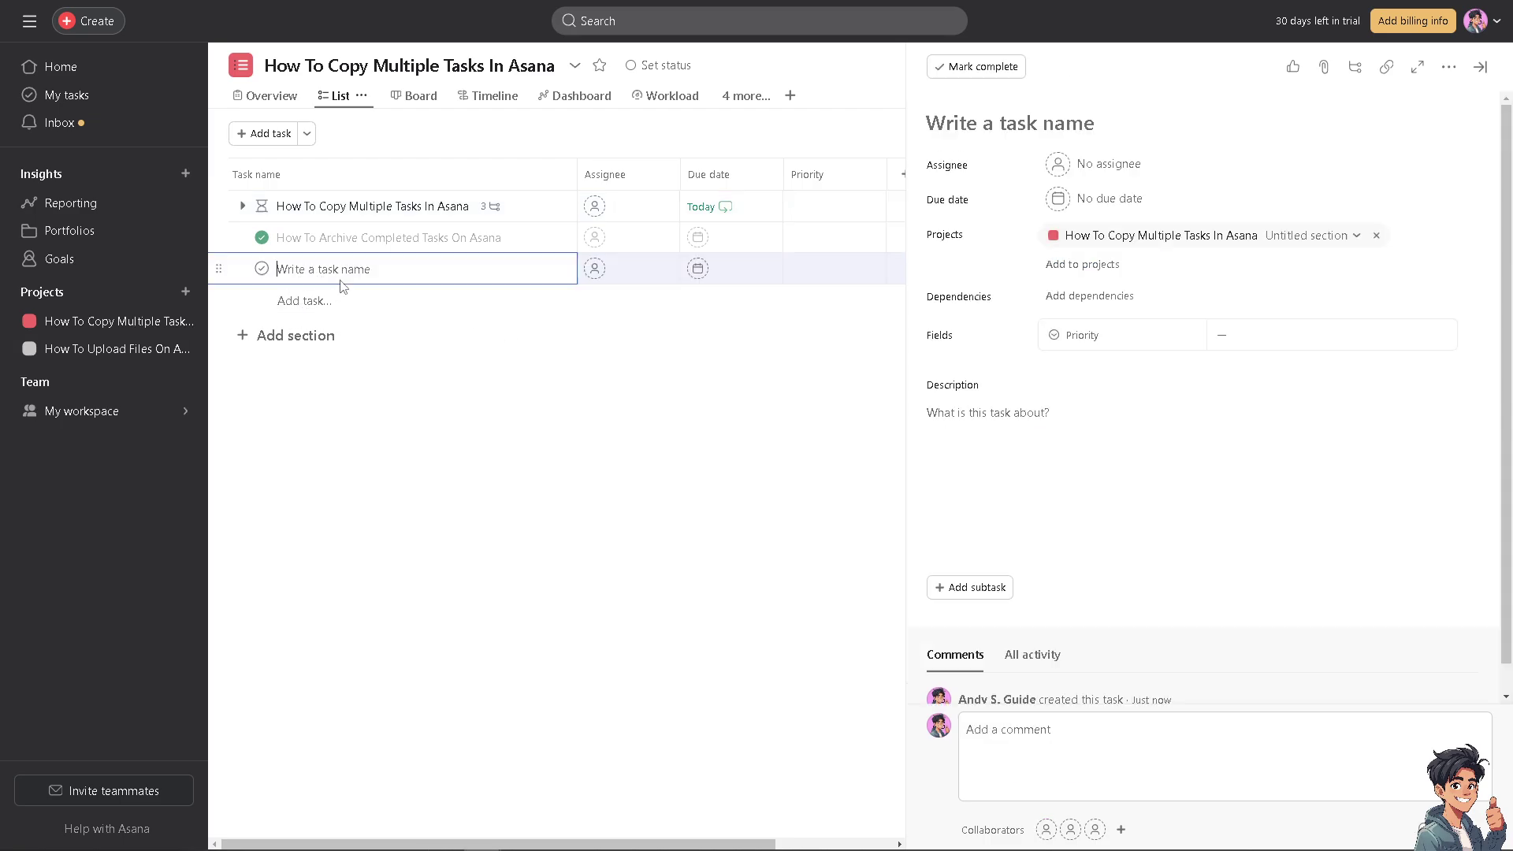
text(And)
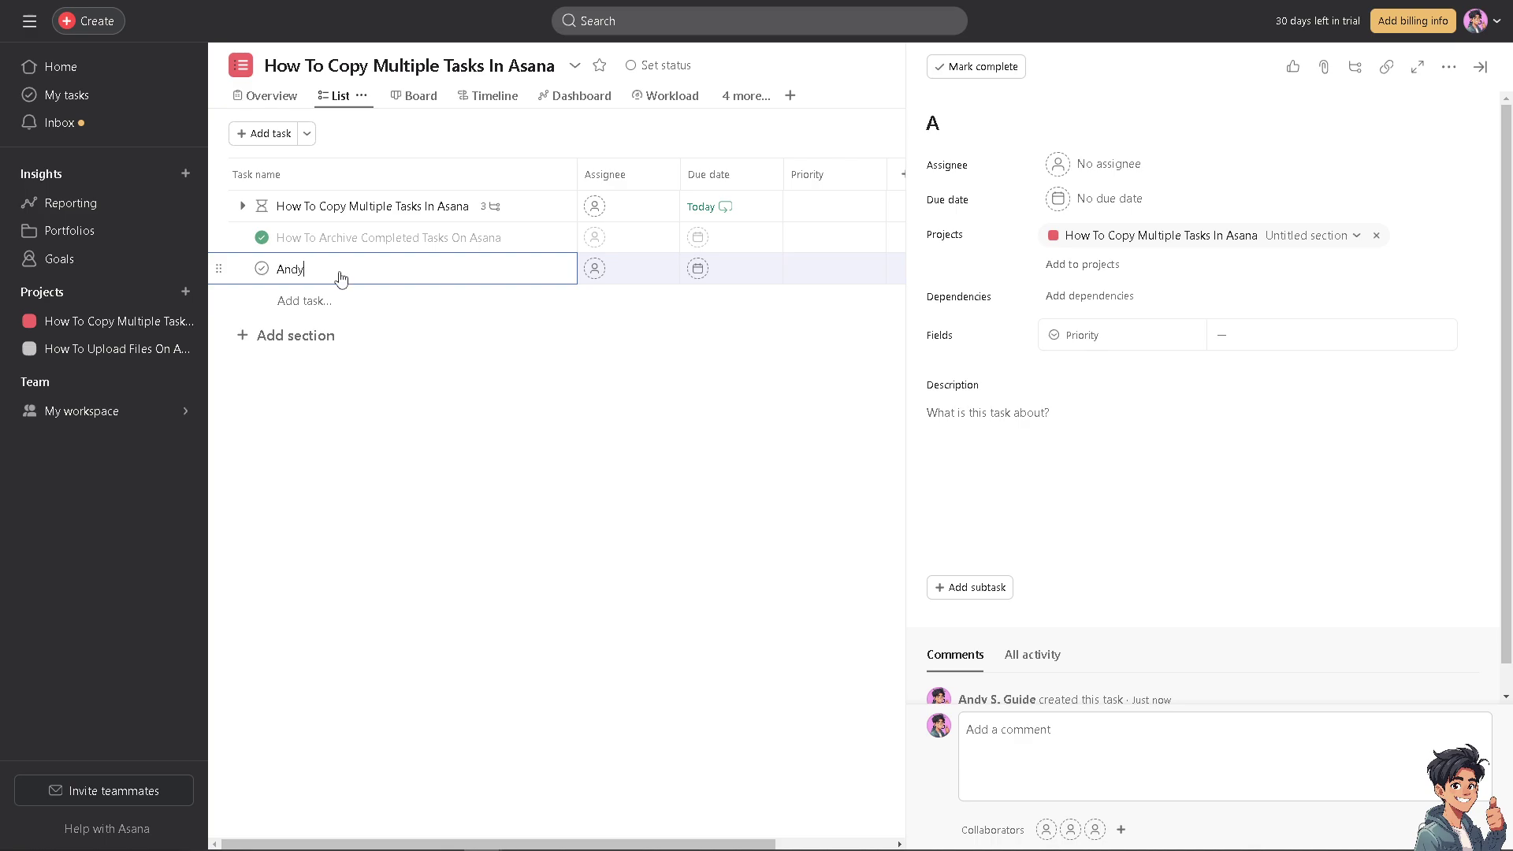
text(y)
key(Escape)
click(326, 303)
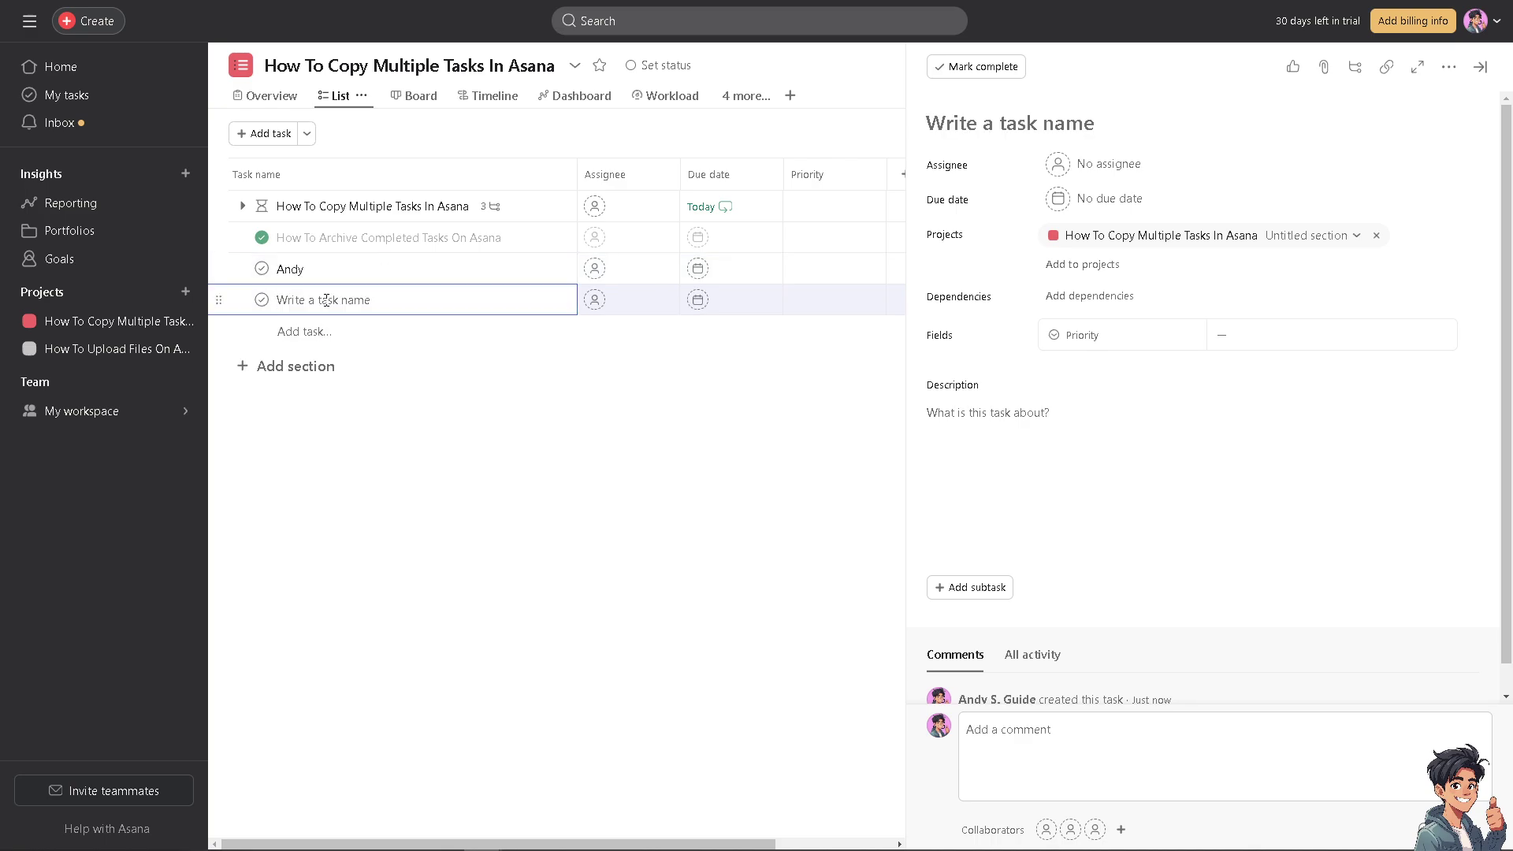
text(Guide)
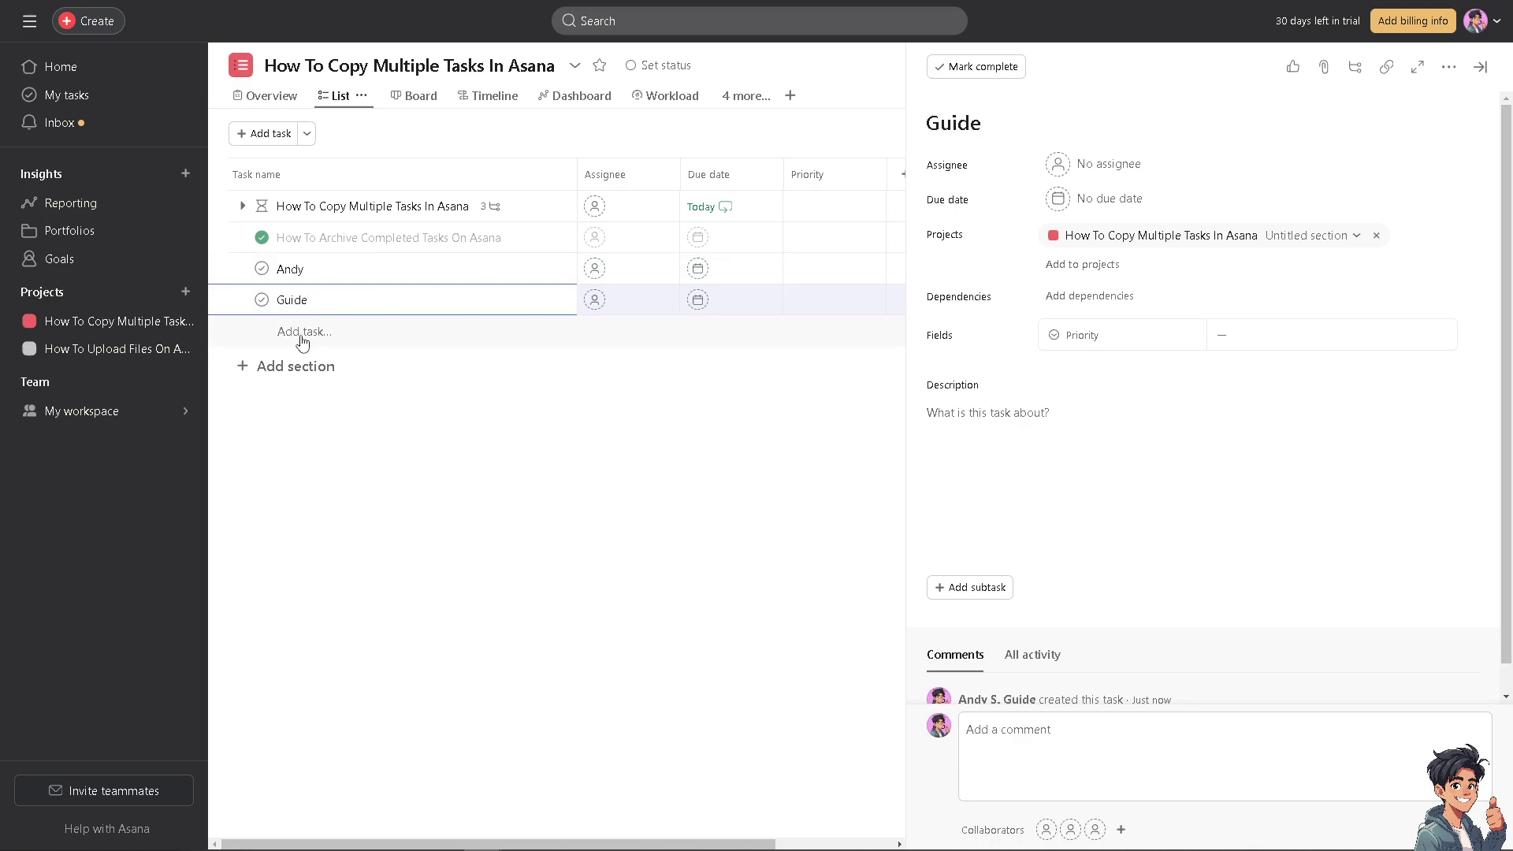
click(302, 340)
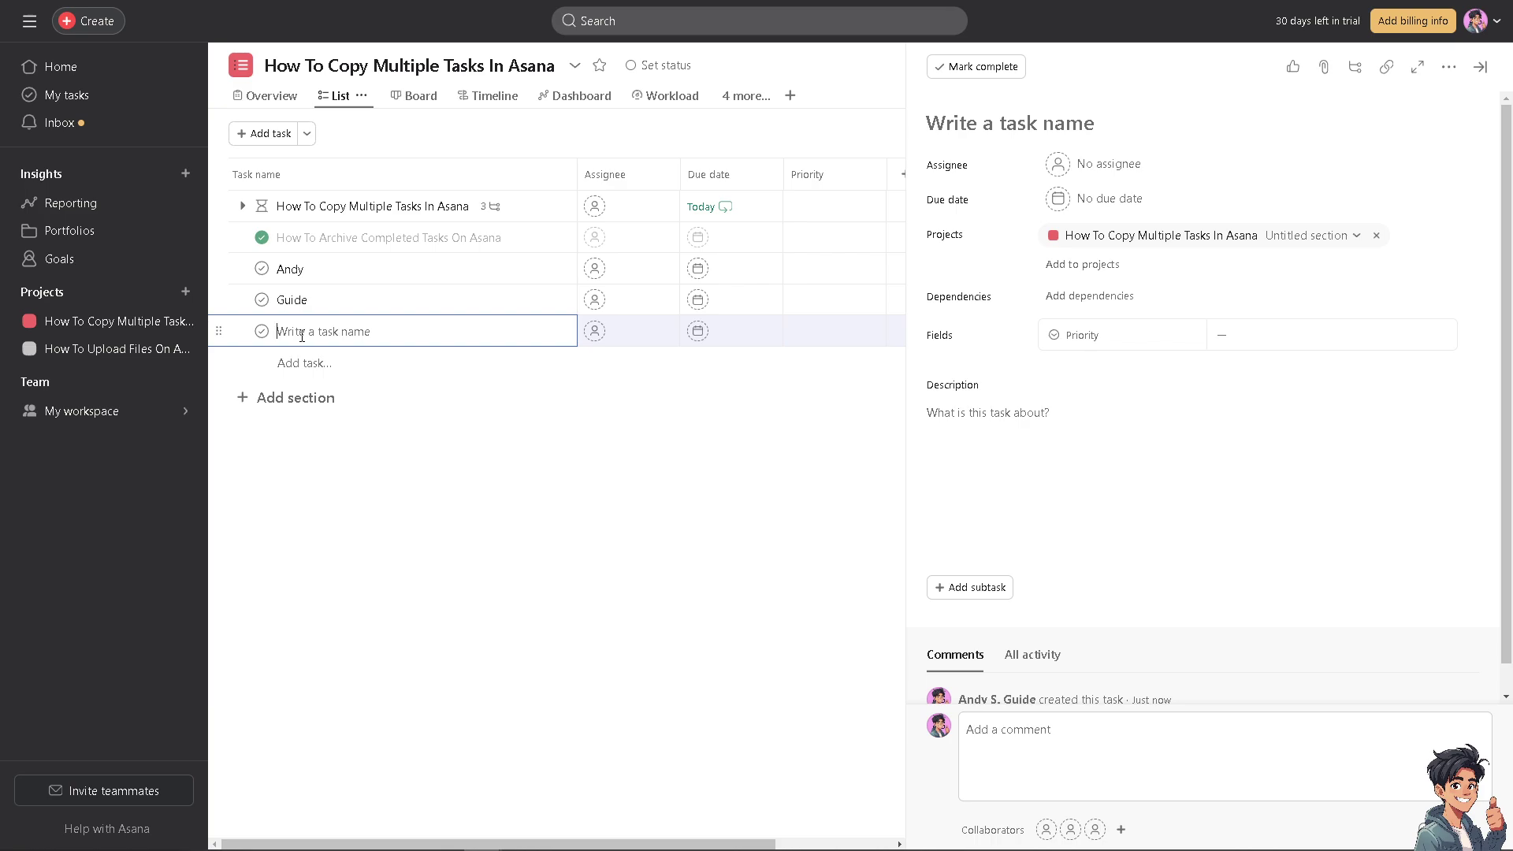
text(Yout)
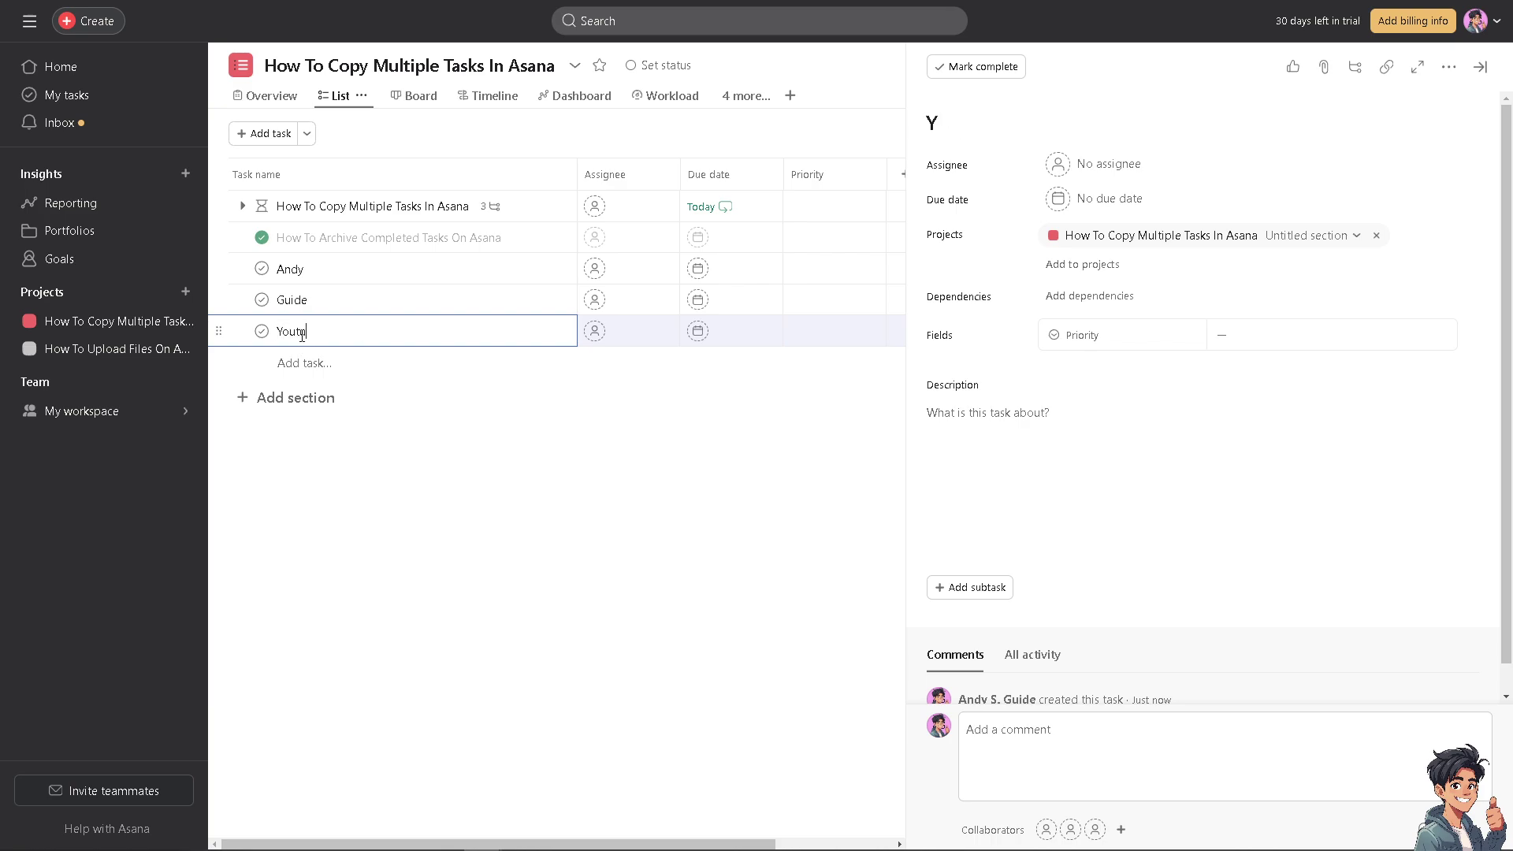
text(ube Tutorial)
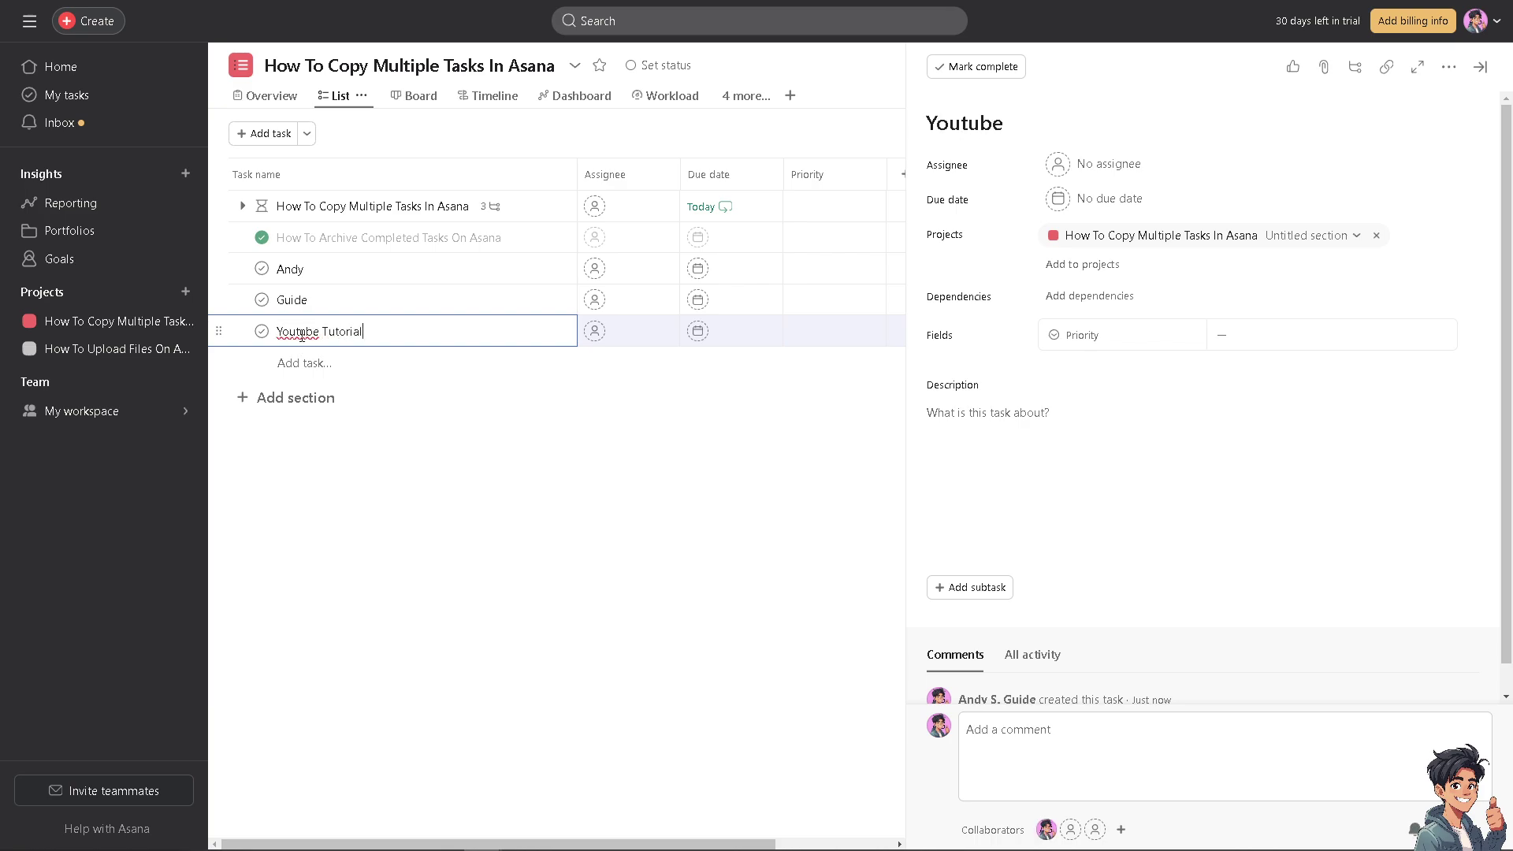
text(s)
click(375, 496)
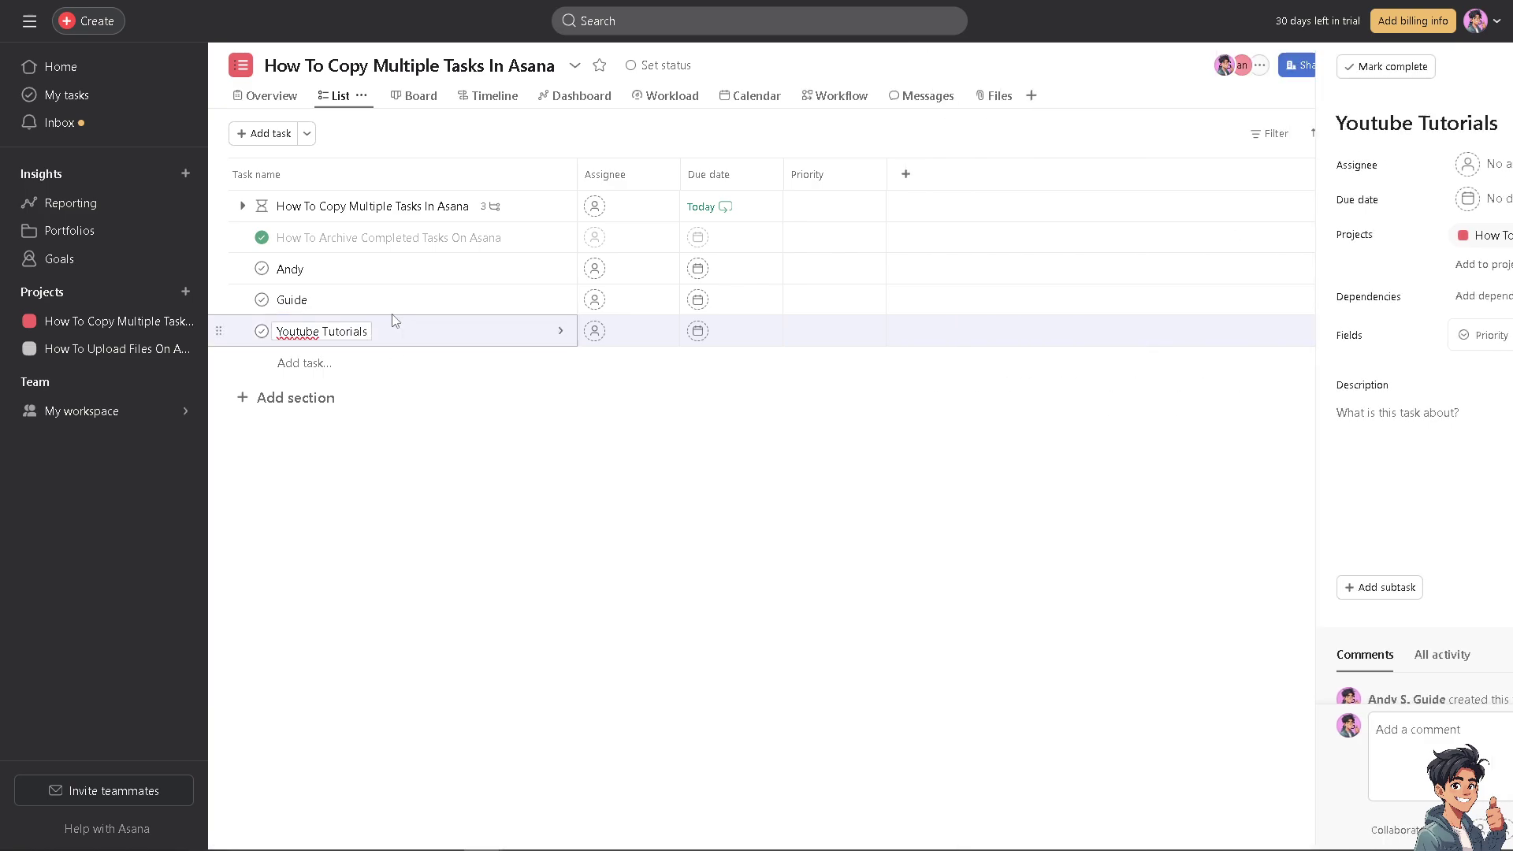
Select all five tasks in the list for a bulk action
click(352, 238)
click(352, 207)
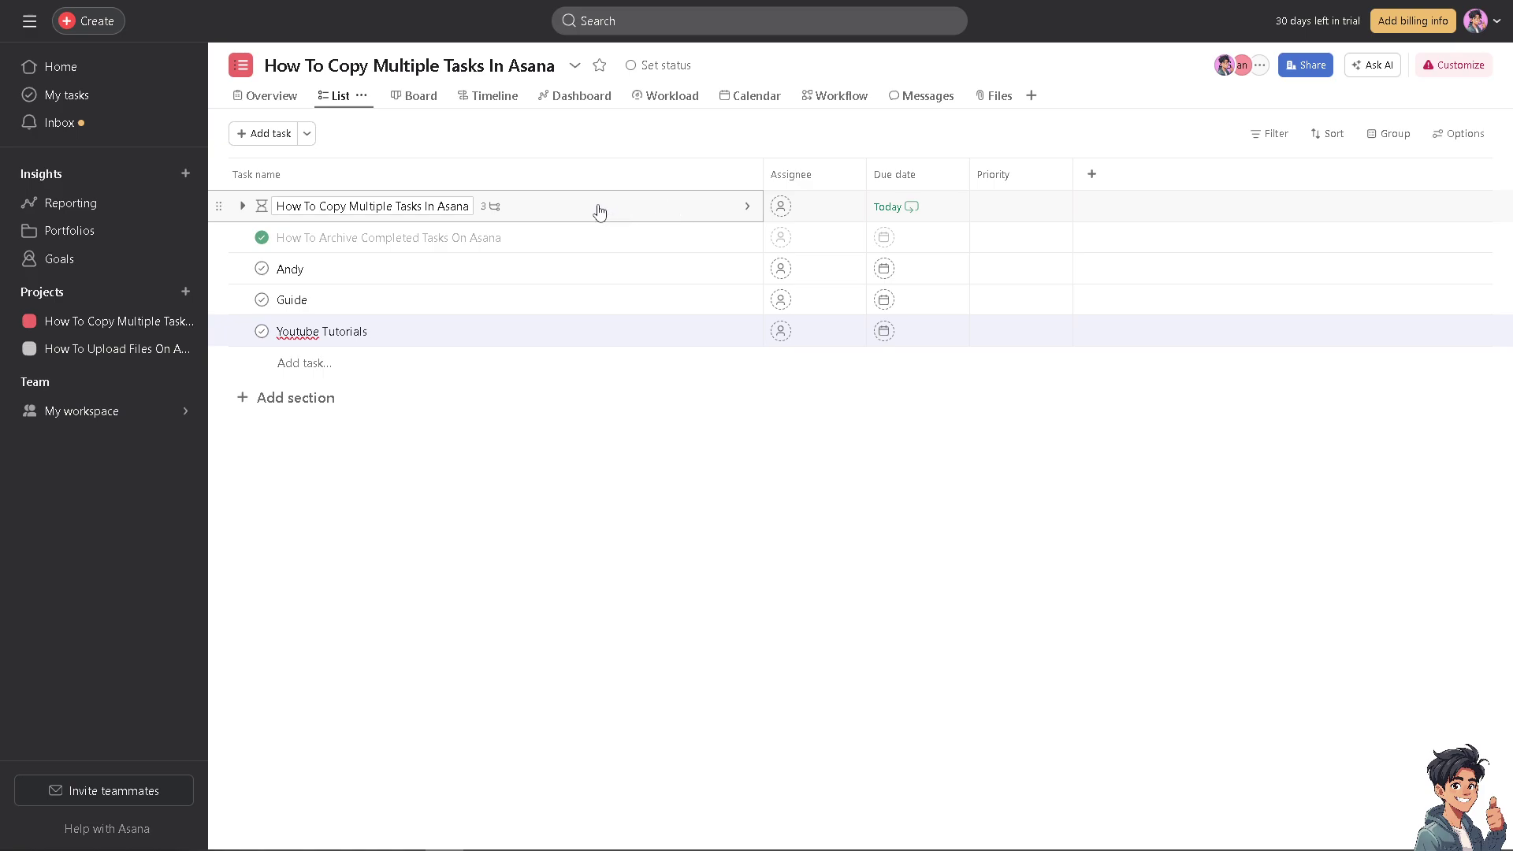
Select all five tasks and copy them to the clipboard
key(ctrl+a)
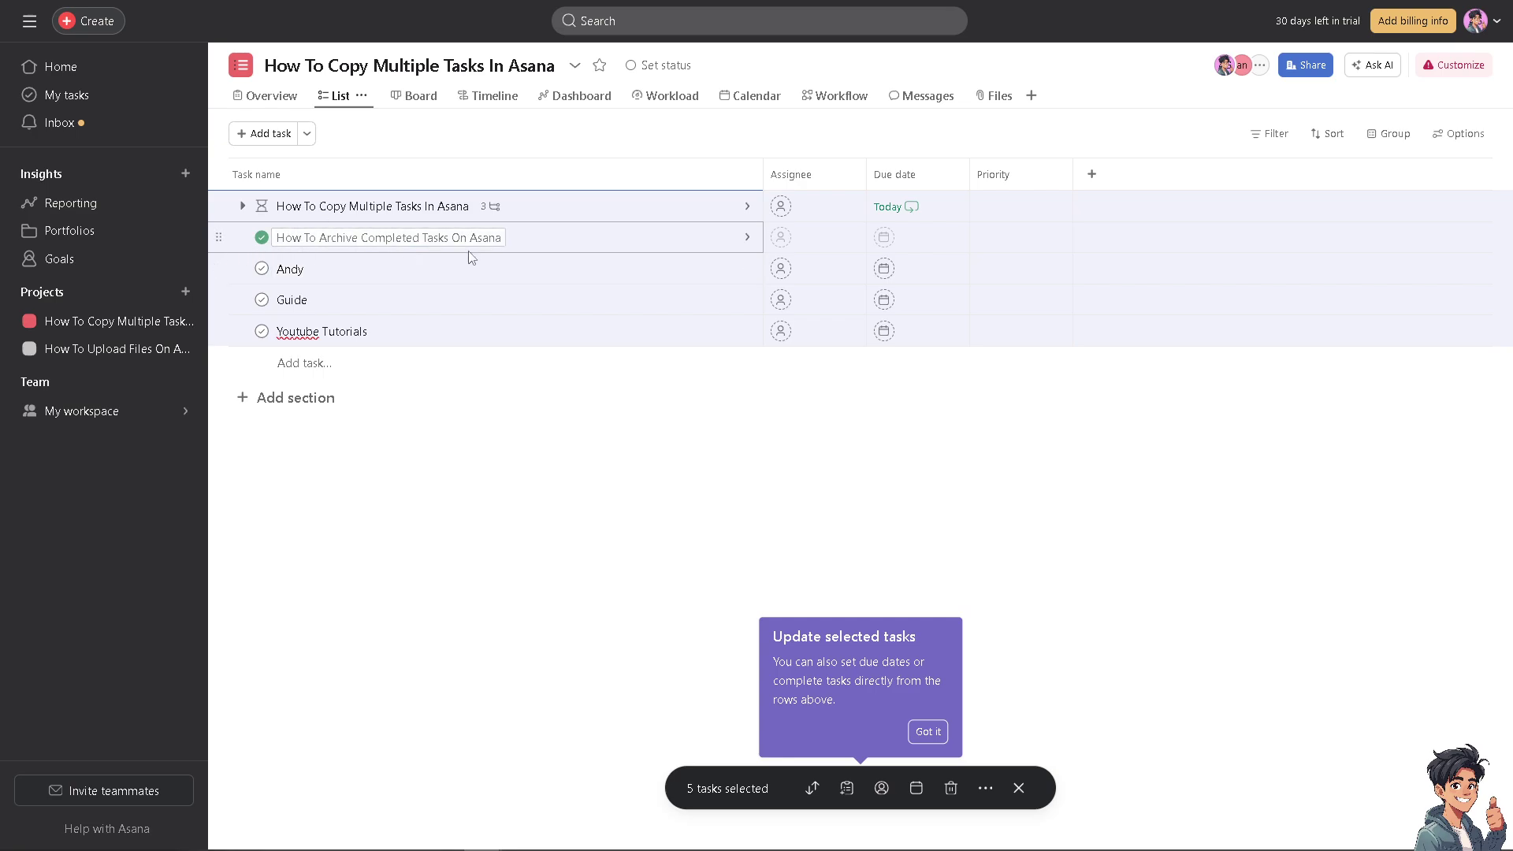
click(443, 433)
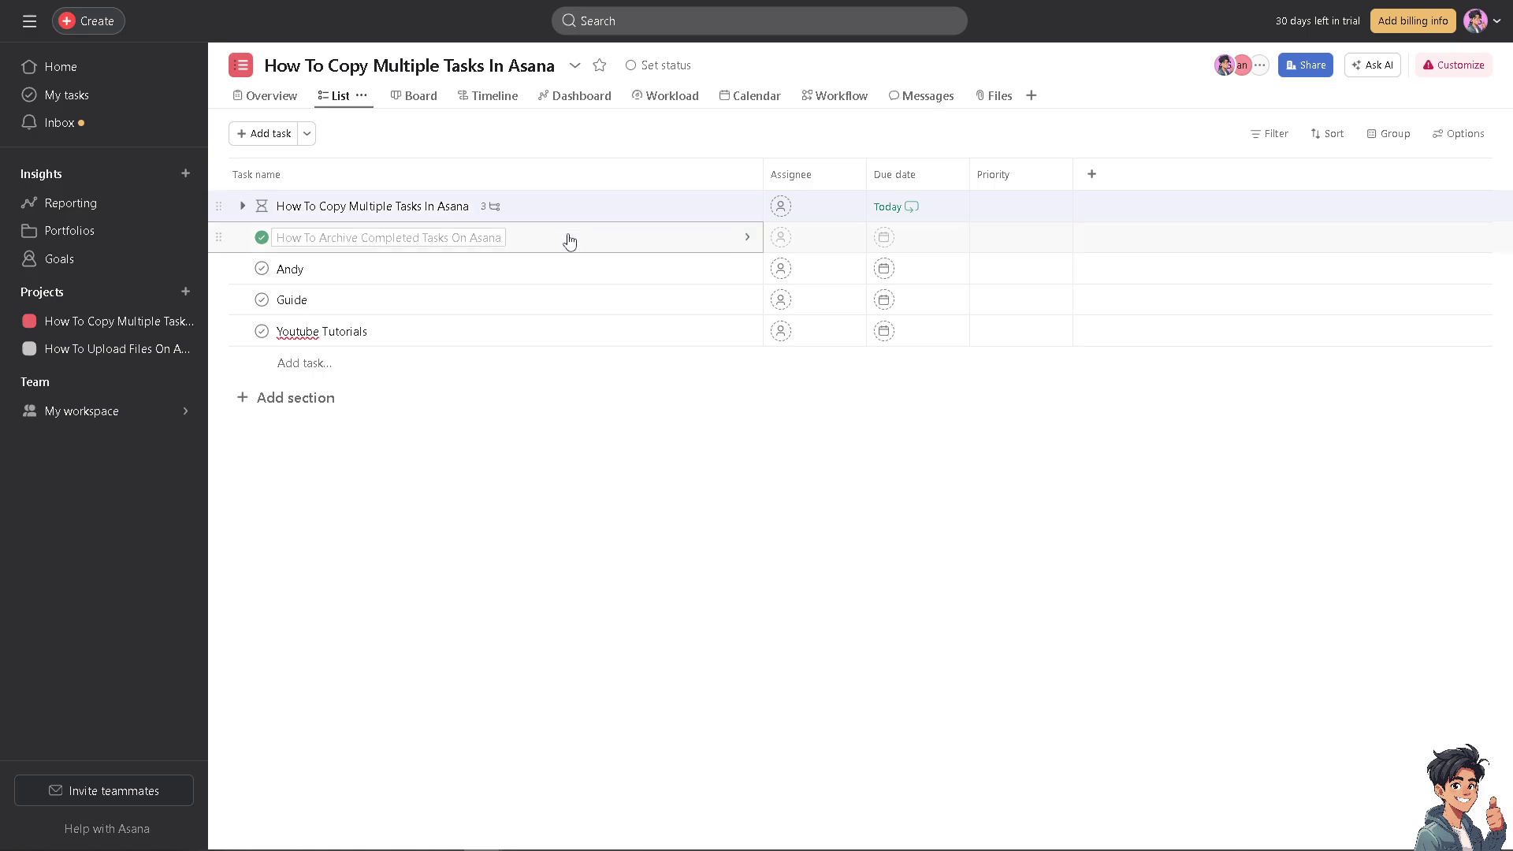
shift+click(462, 338)
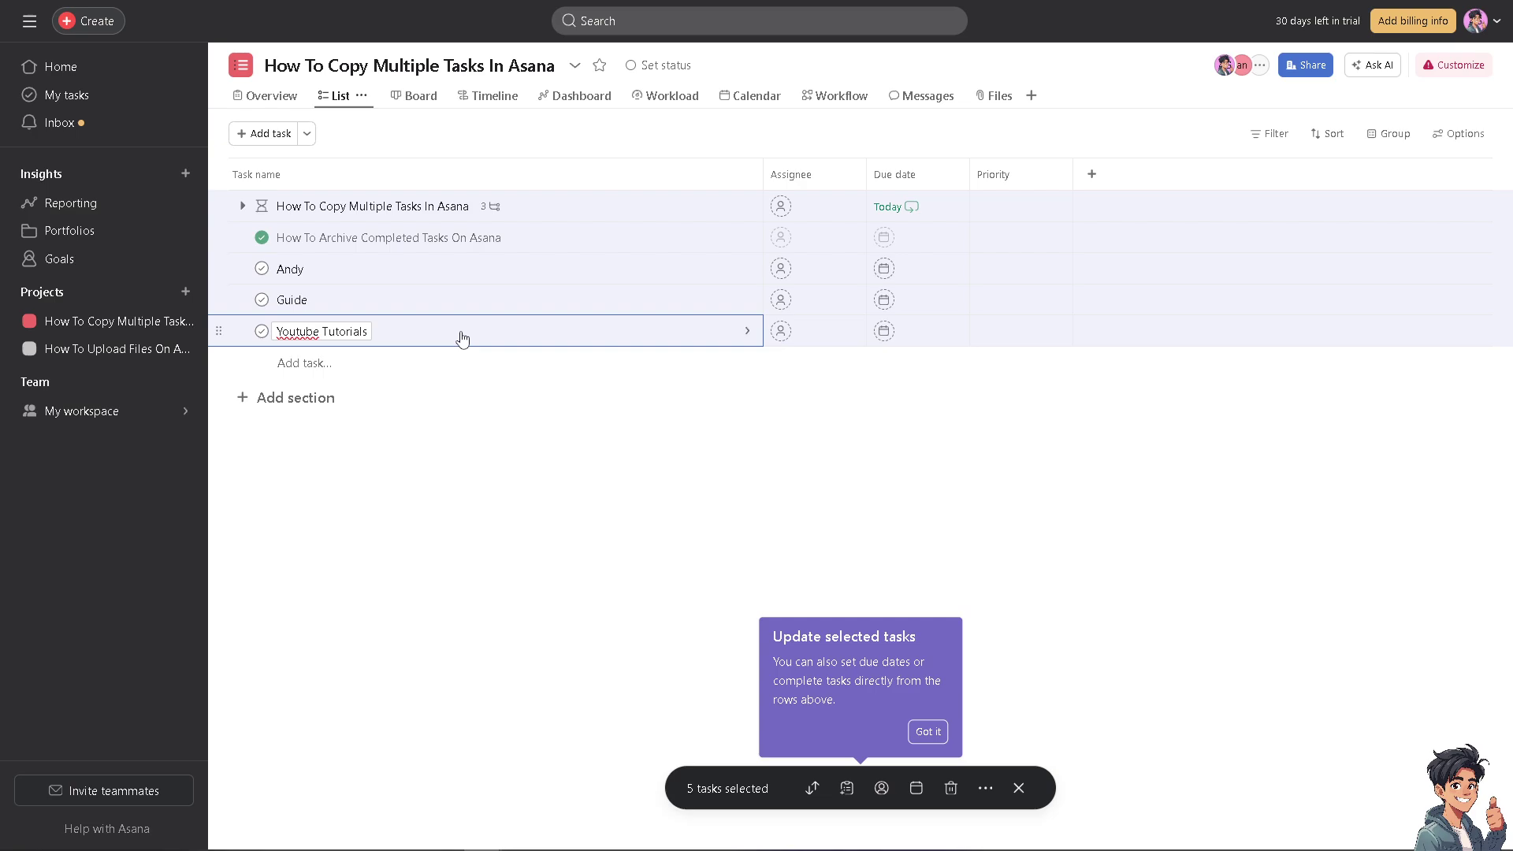
Paste the copies below Youtube Tutorials, bringing the list to ten tasks
click(458, 411)
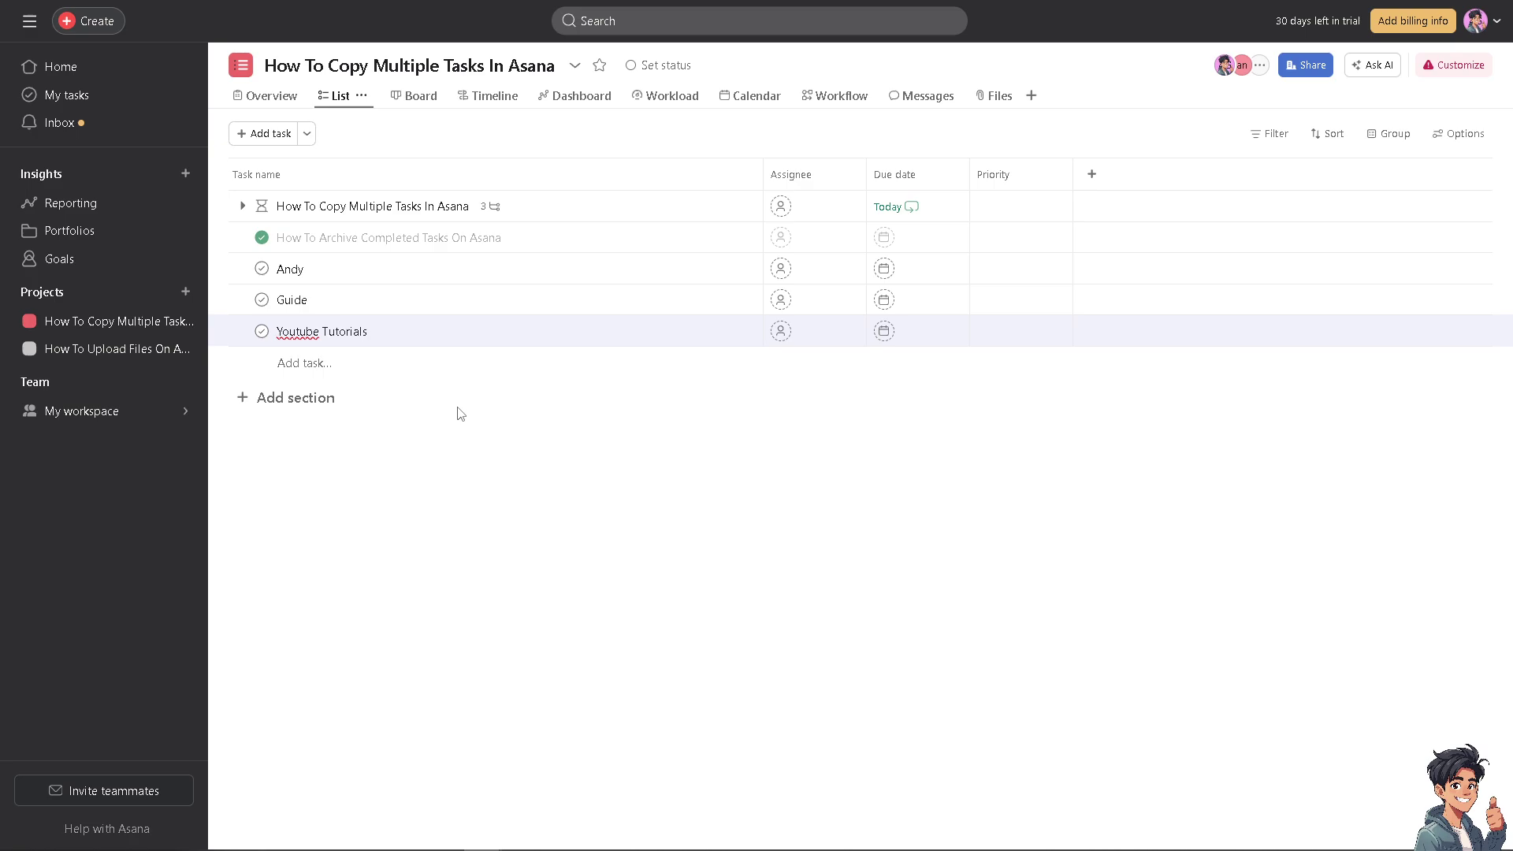
text(How To Copy Multiple Tasks In Asana How To Archive Completed Tasks On Asana Andy Guide Youtube Tutorials)
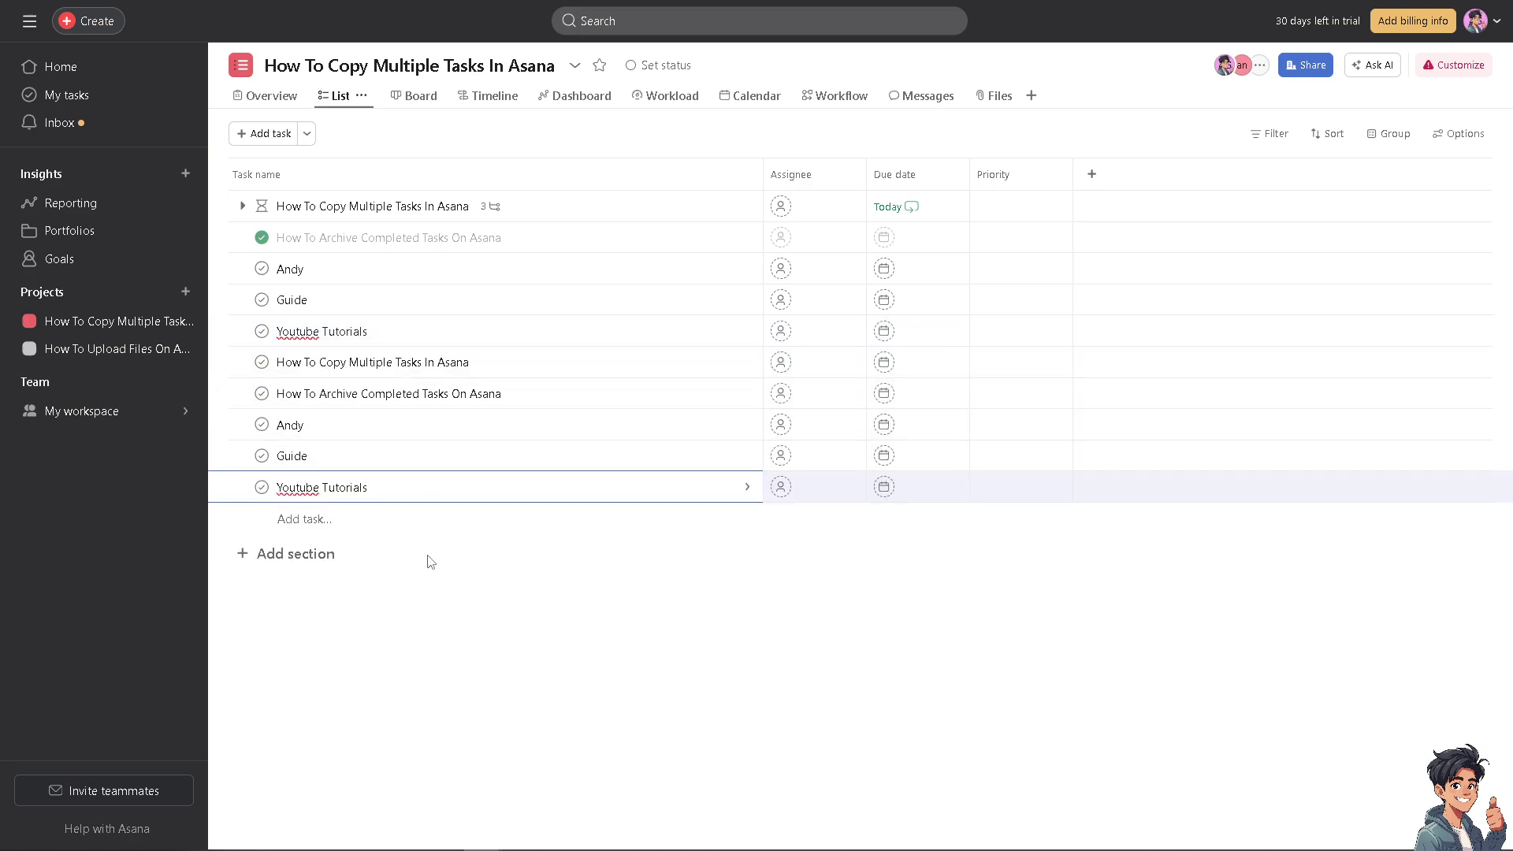
key(Escape)
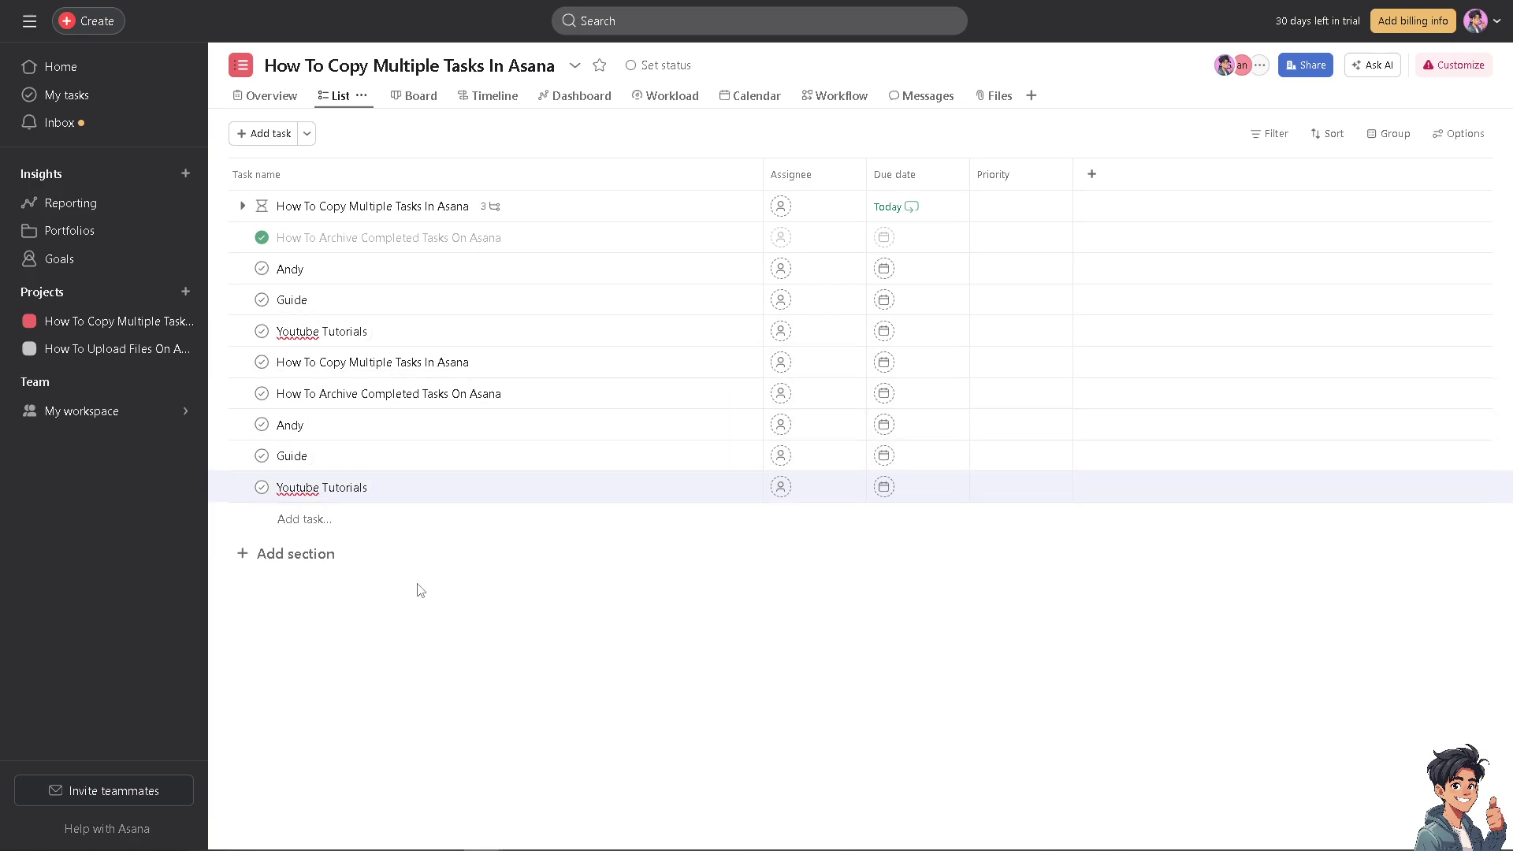
Rename the fifth task to Youtube Tutorial by removing the trailing s
key(ctrl+z)
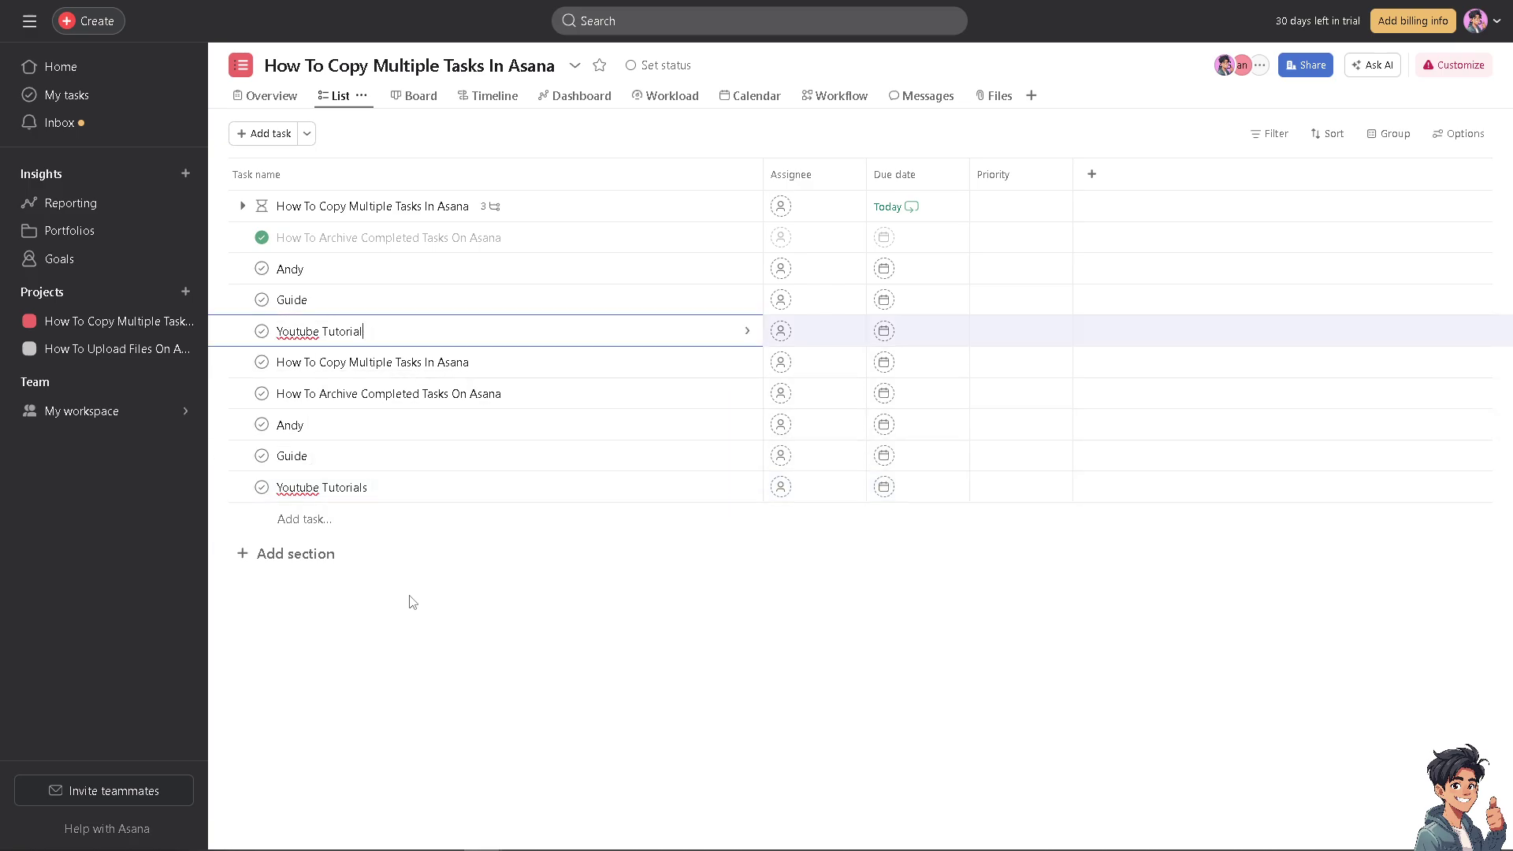
key(Escape)
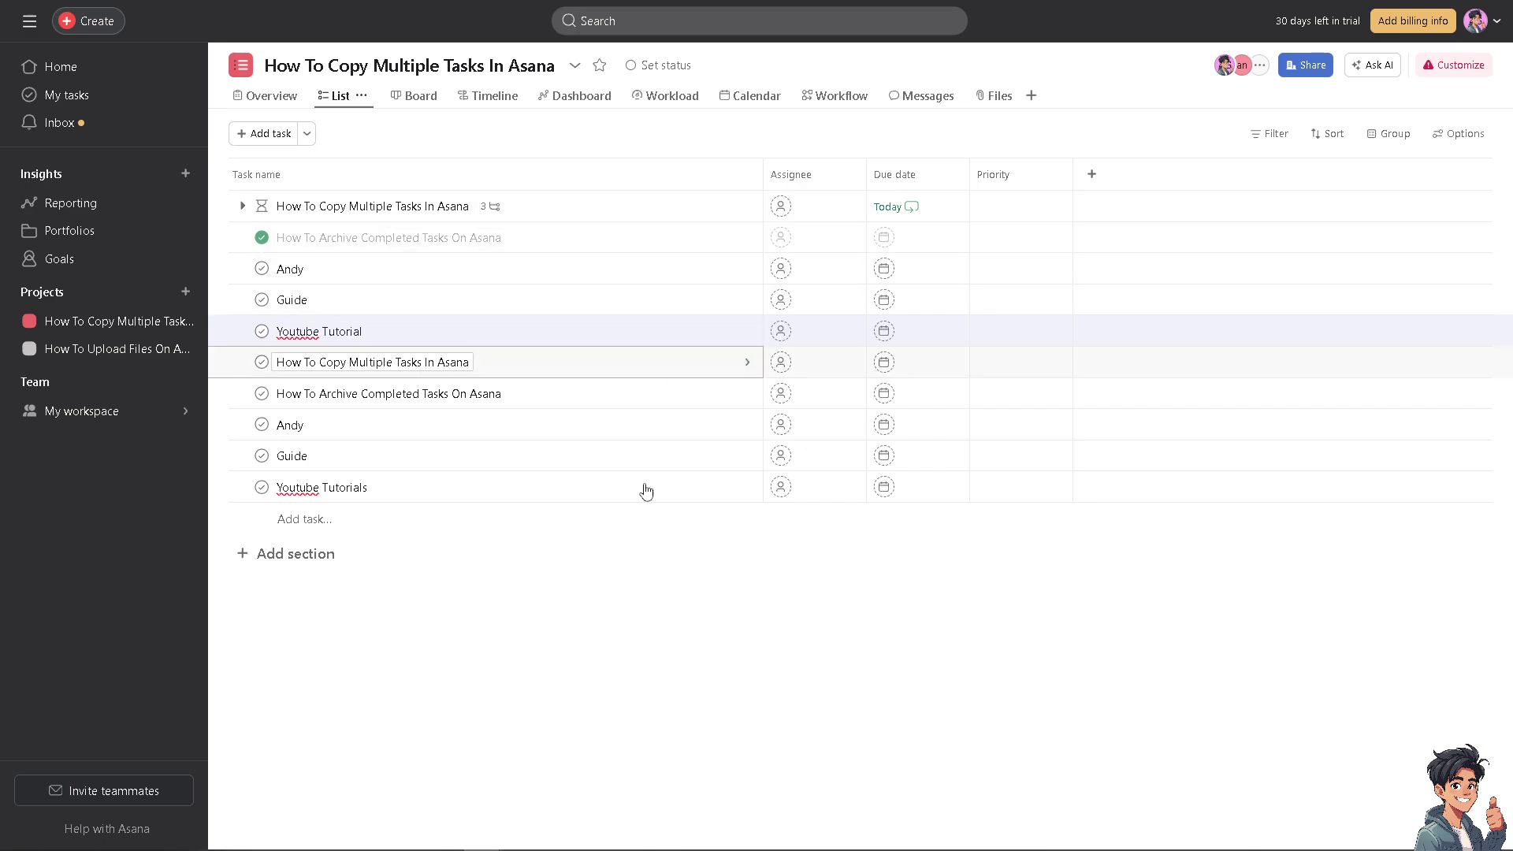
click(528, 210)
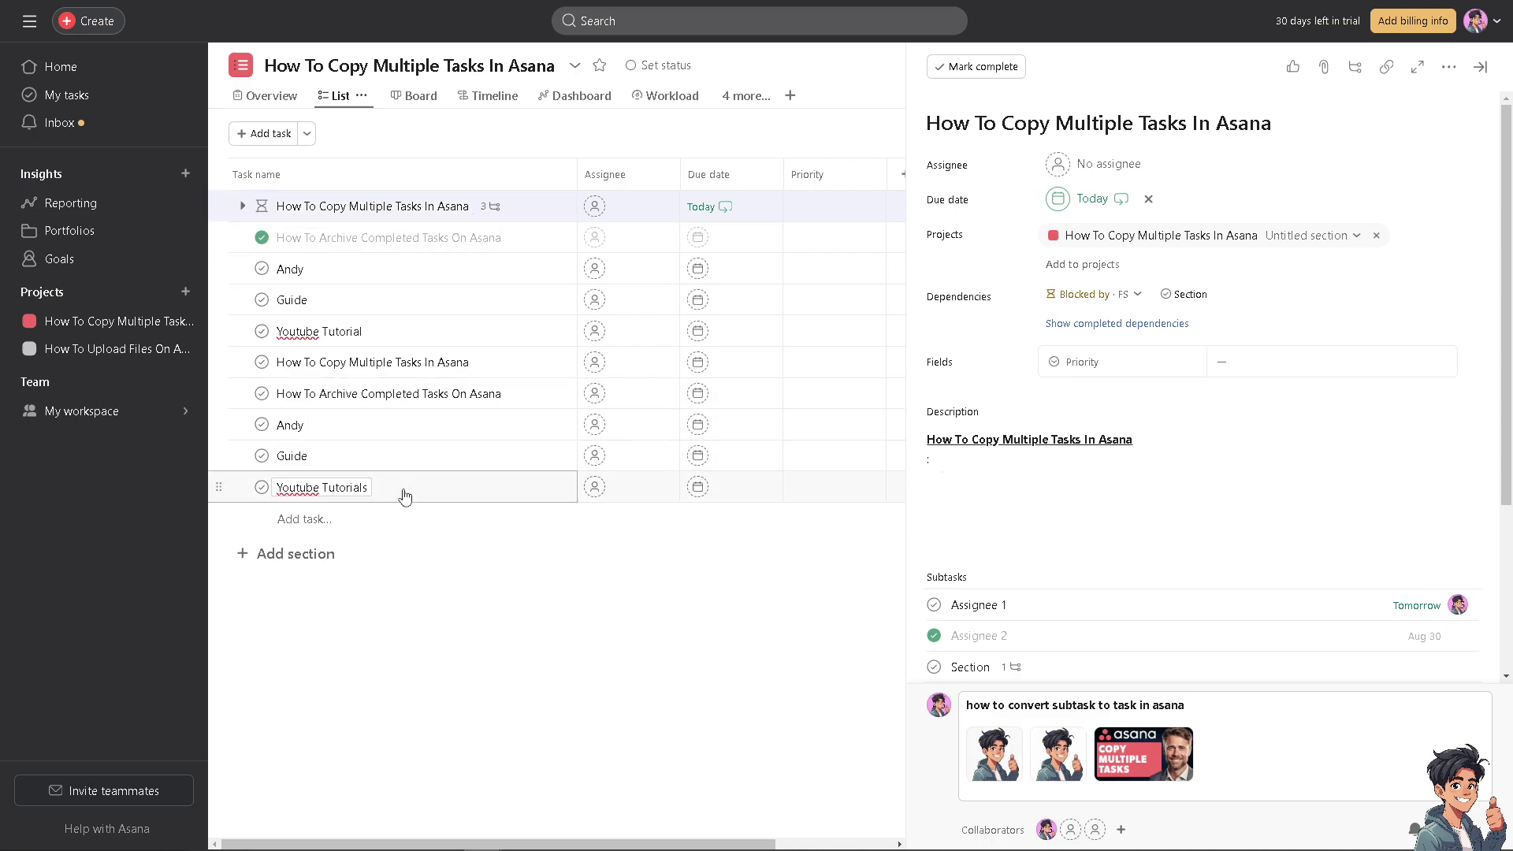
Copy all ten tasks and paste them below, bringing the list to twenty tasks
shift+click(419, 488)
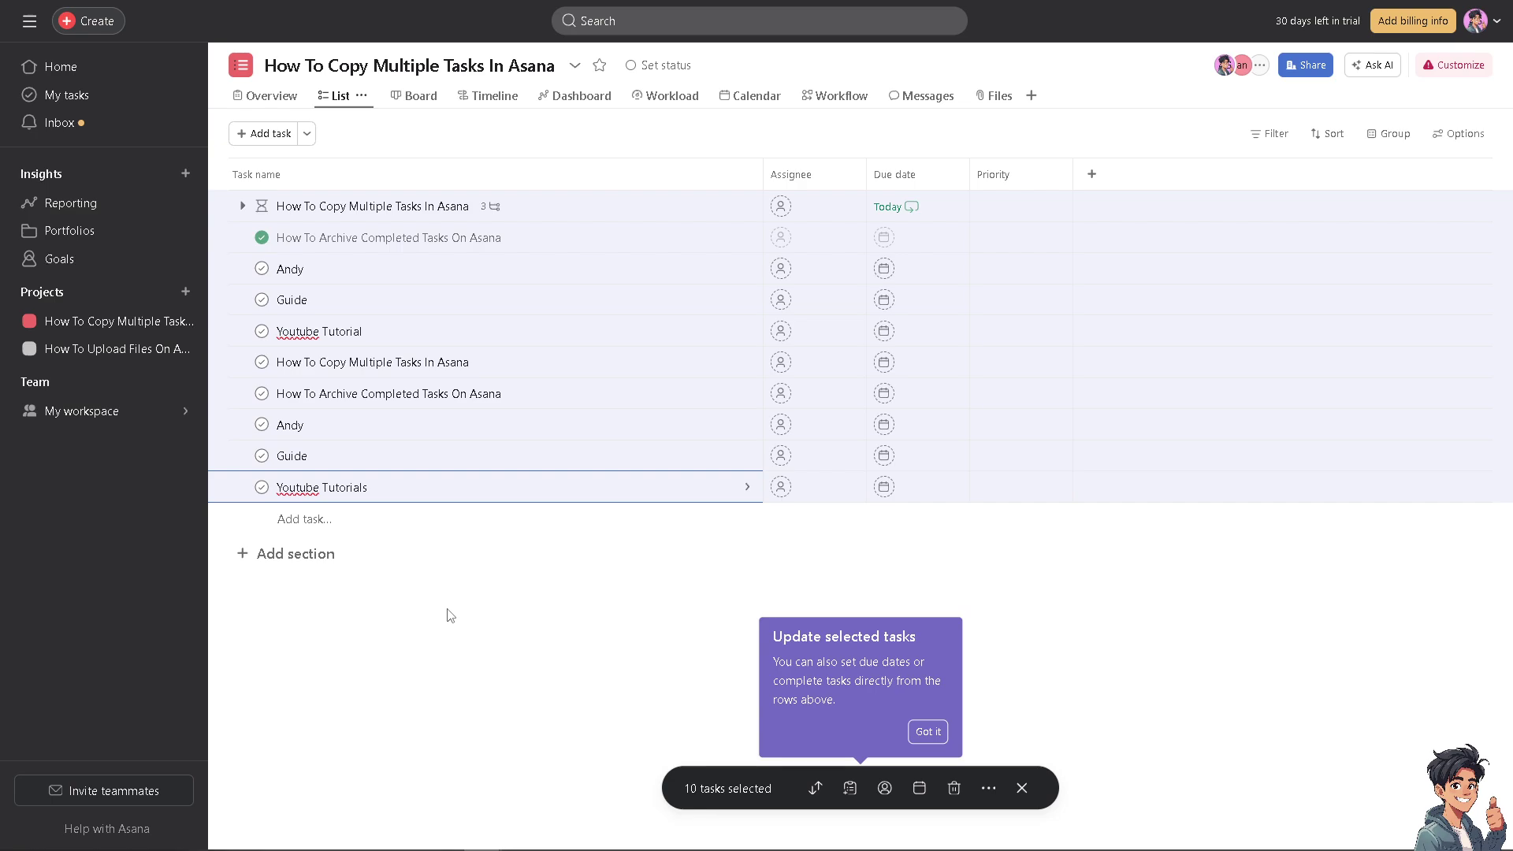
click(367, 575)
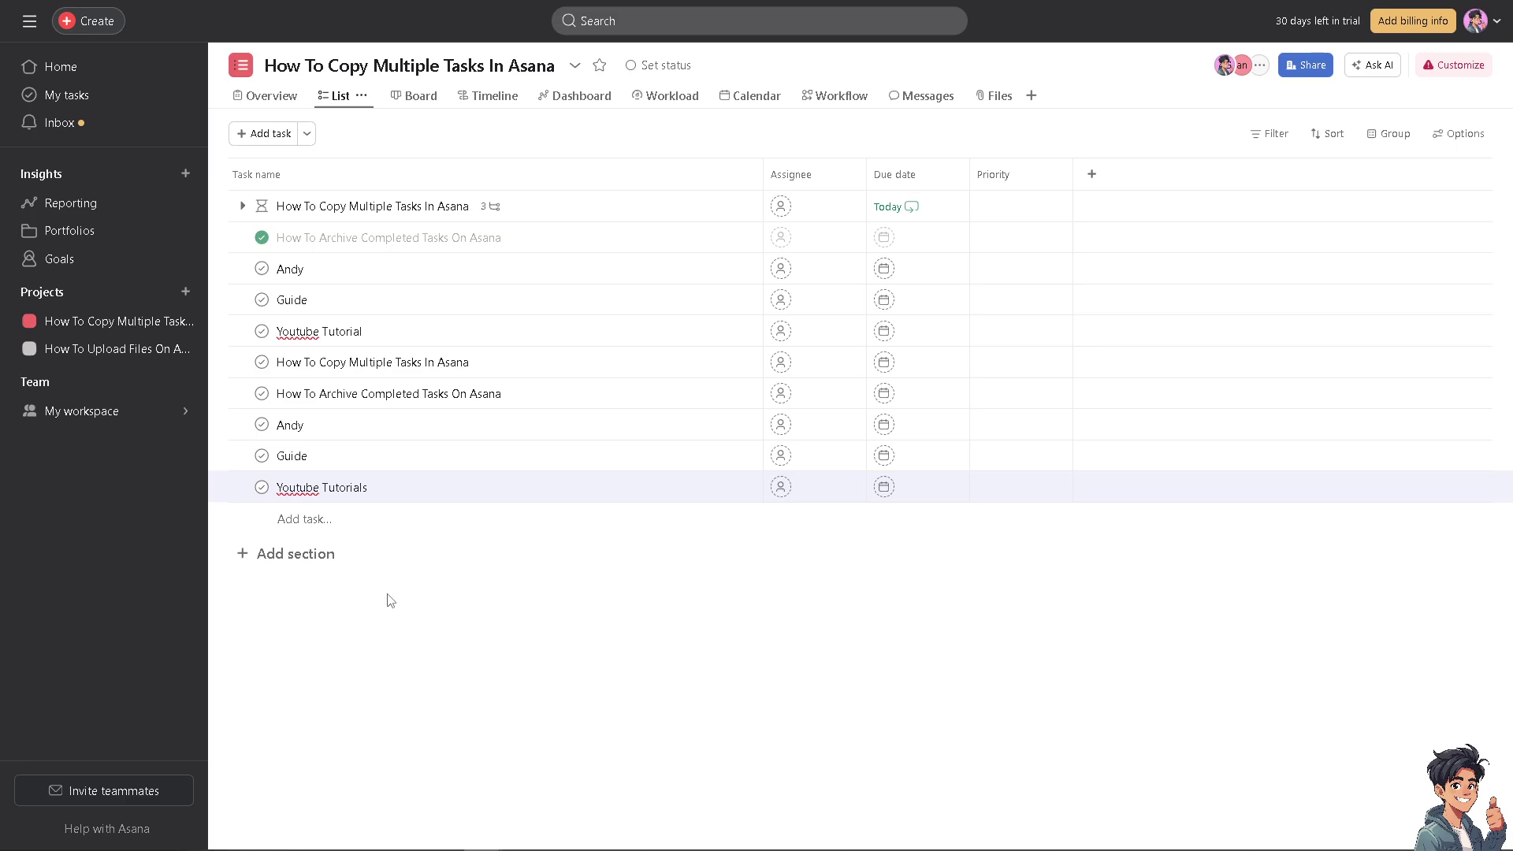
text(How To Copy Multiple Tasks In Asana How To Archive Completed Tasks On Asana Andy Guide Youtube Tutorial How To Copy Multiple Tasks In Asana How To Archive Completed Tasks On Asana Andy Guide Youtube Tutorials)
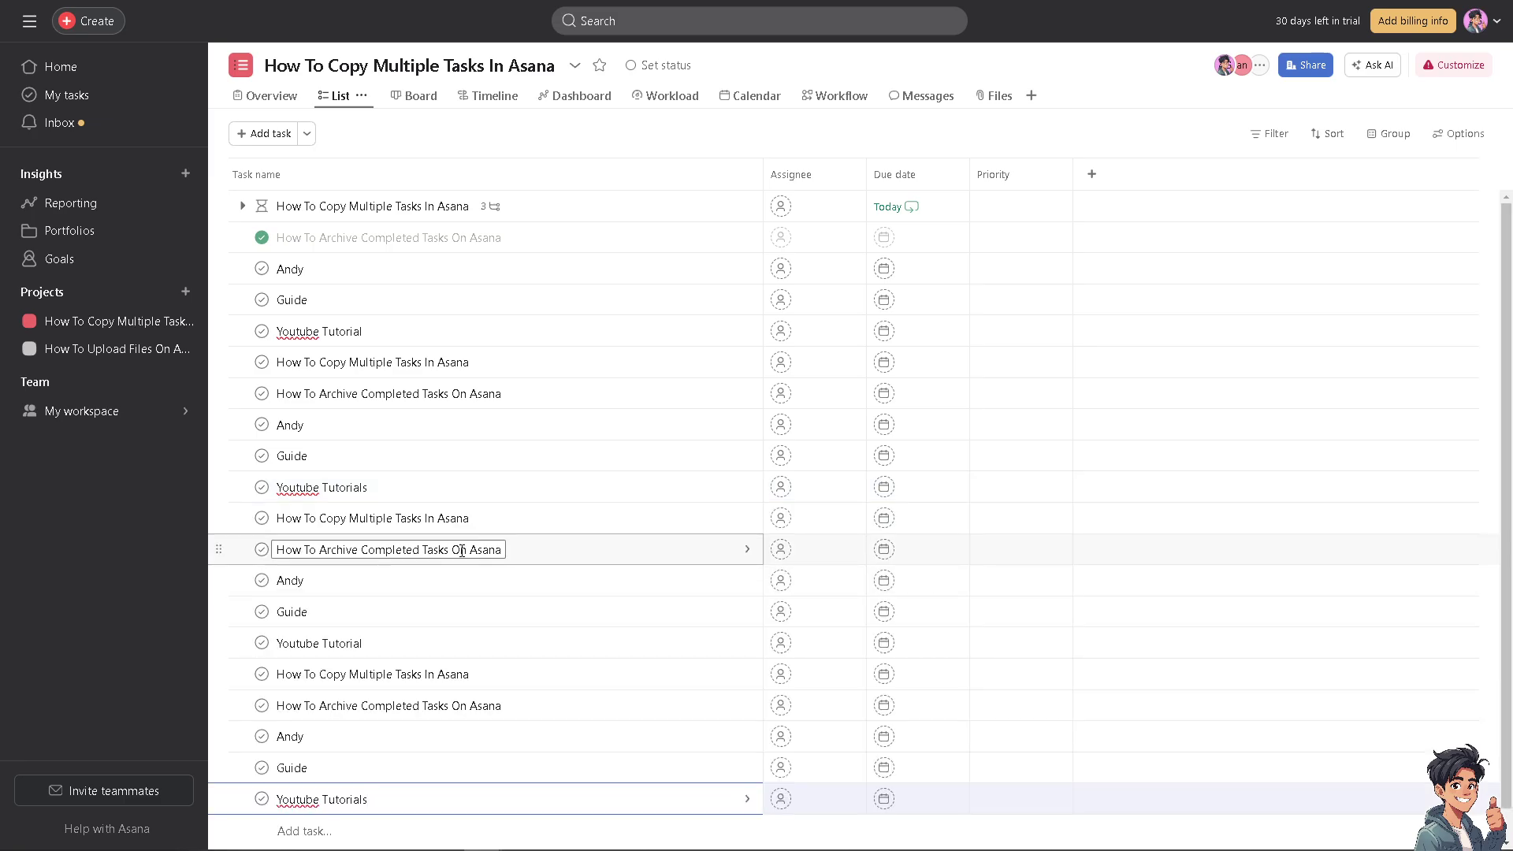
Show the details of the How To Copy Multiple Tasks In Asana task
click(746, 207)
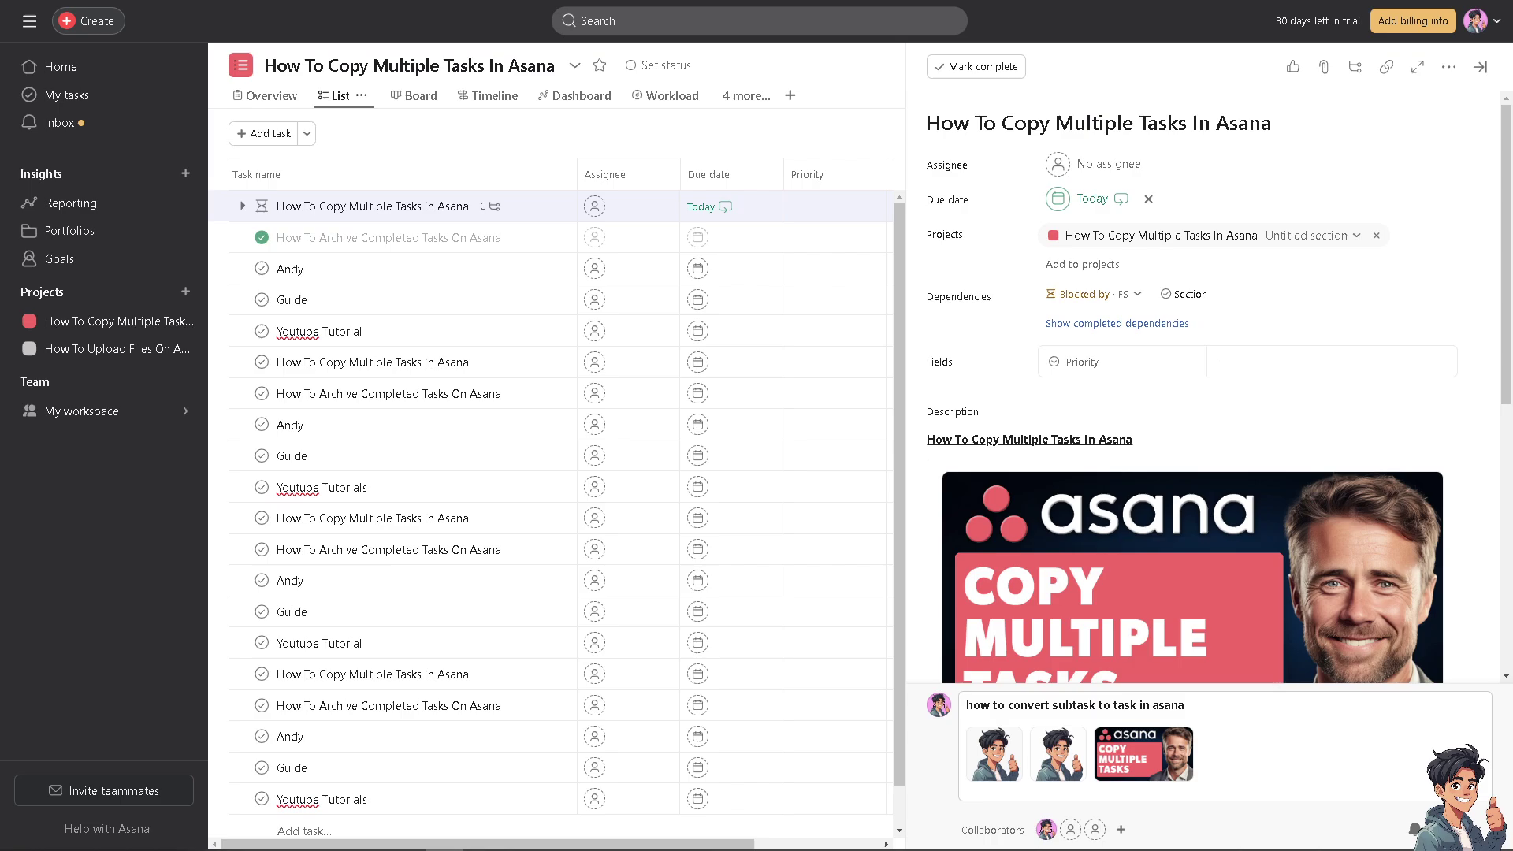
scroll(1043, 497, down, 1)
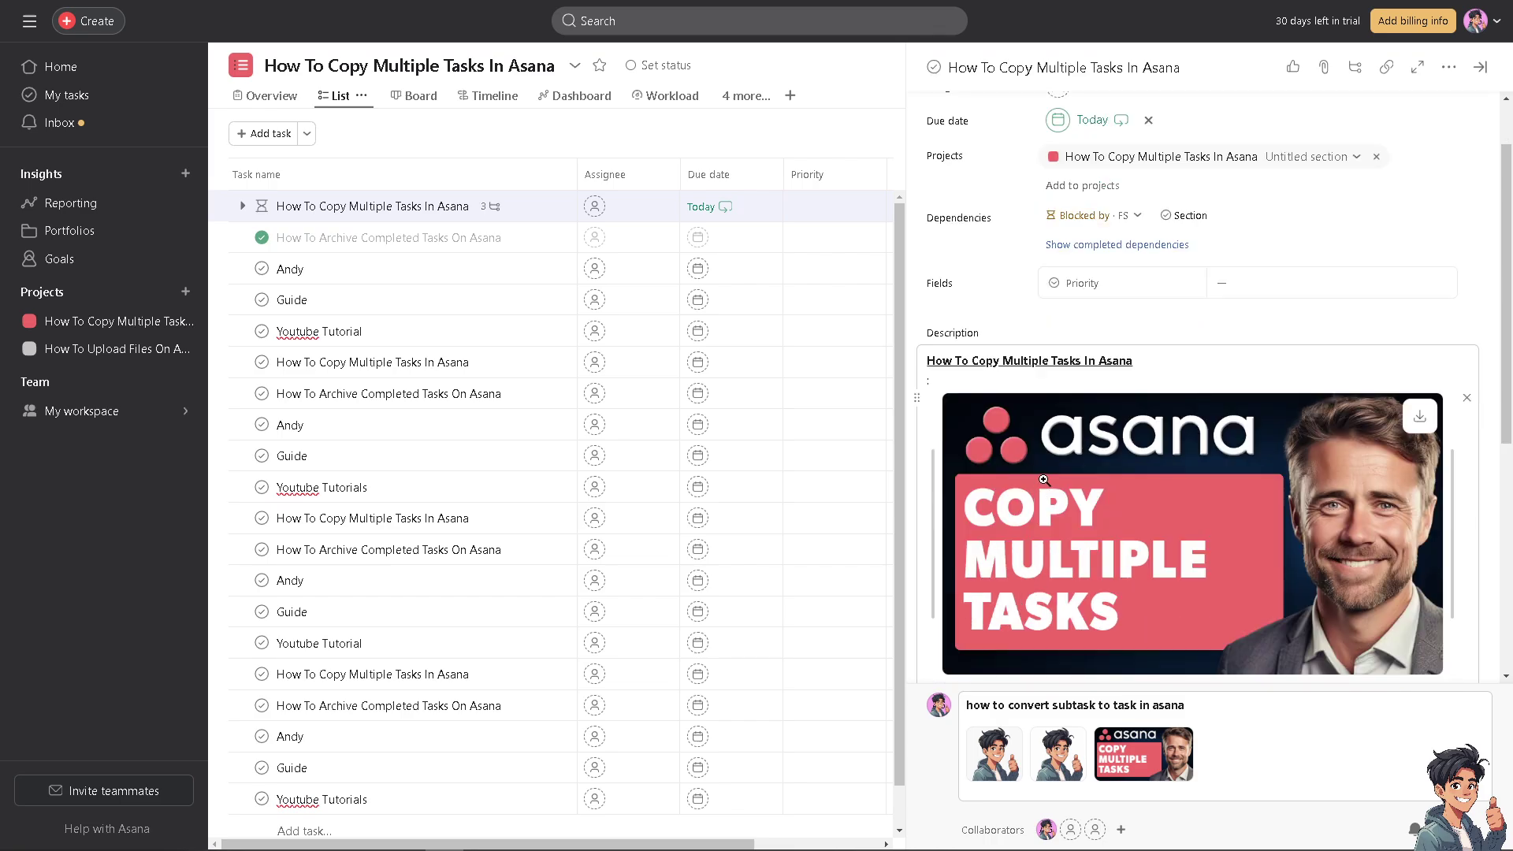